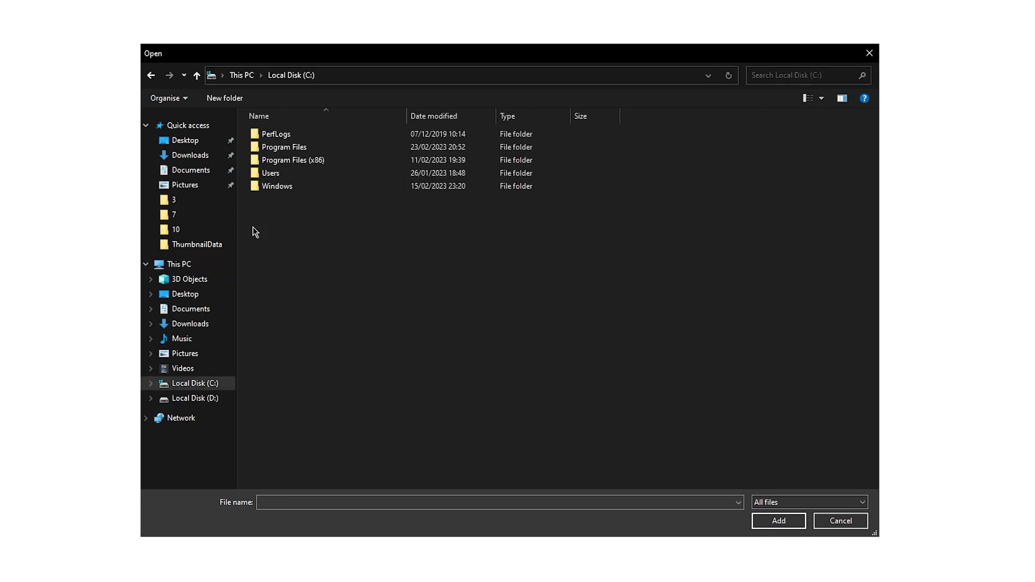
Add Adobe Premiere Pro.exe from C:\Program Files\Adobe\Adobe Premiere Pro 2022 to the graphics app list and save its graphics preference as High performance
double_click(274, 146)
double_click(272, 131)
double_click(280, 144)
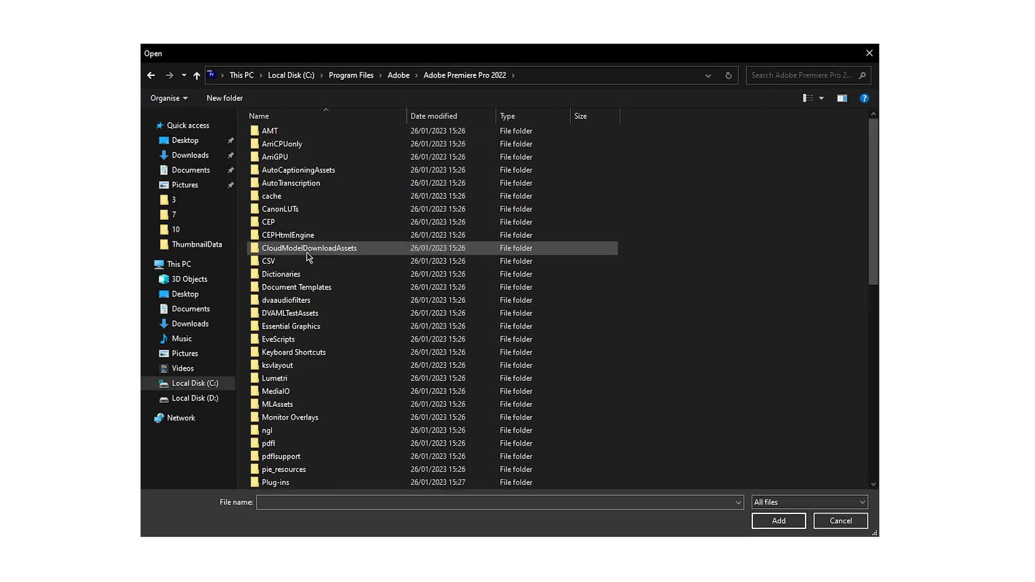
scroll(313, 291, down, 10)
click(315, 324)
click(778, 521)
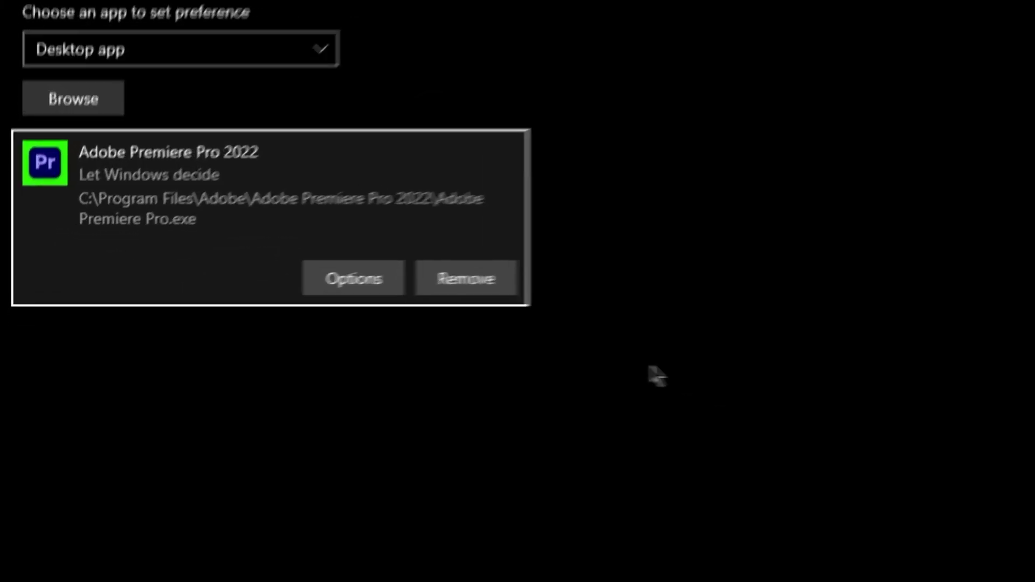
click(375, 280)
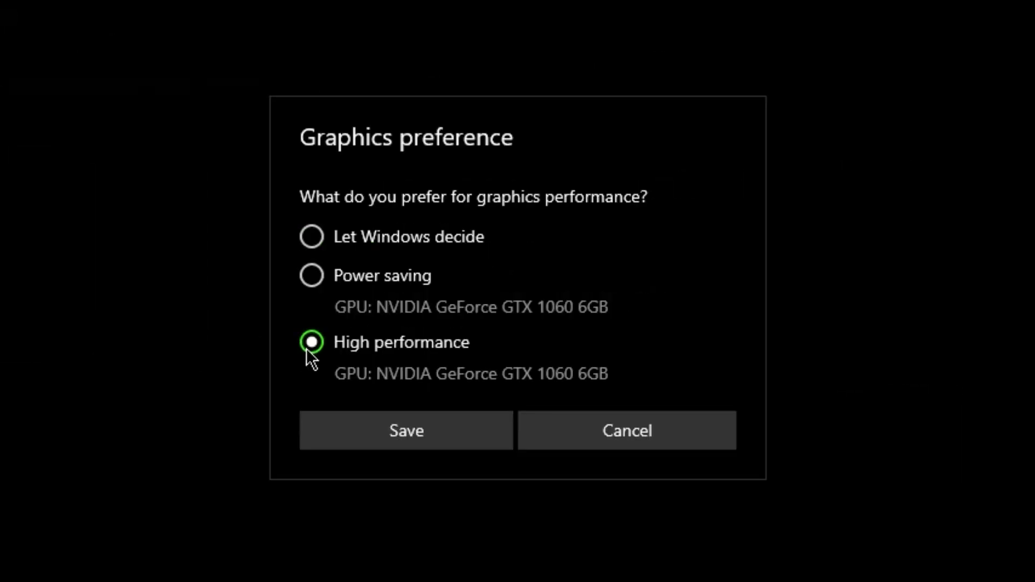
click(390, 426)
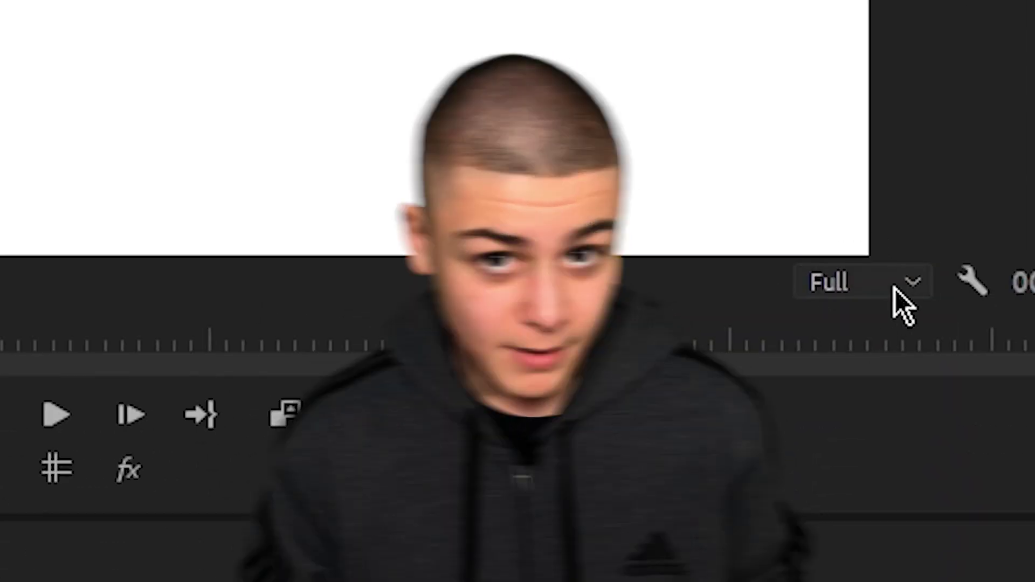
In Premiere Pro, open the Program Monitor's playback resolution choices
click(891, 286)
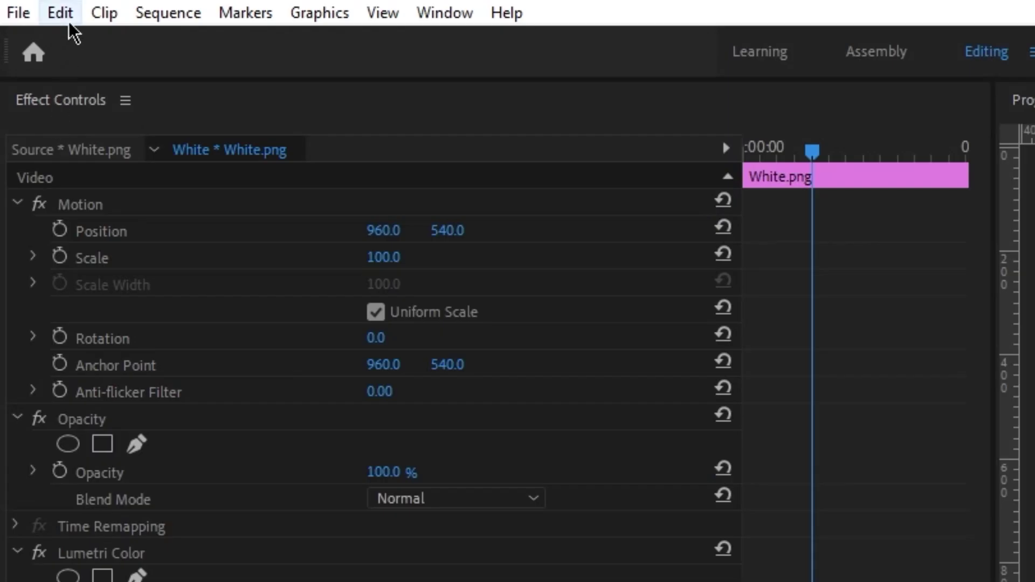
In the Playback preferences, enable pausing the Media Encoder queue during playback and turn off Mercury Transmit
click(63, 21)
mouse_move(367, 504)
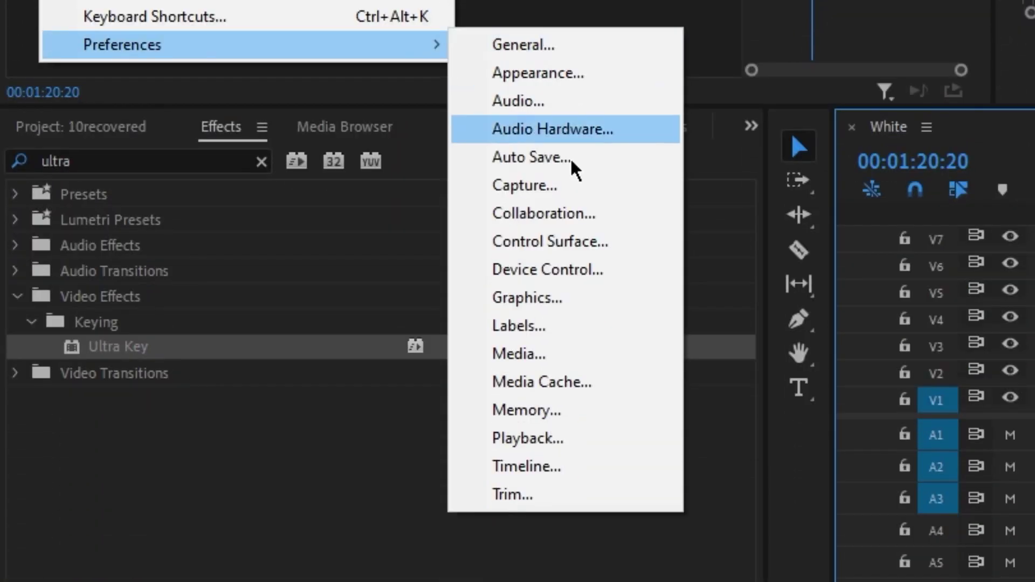
click(571, 579)
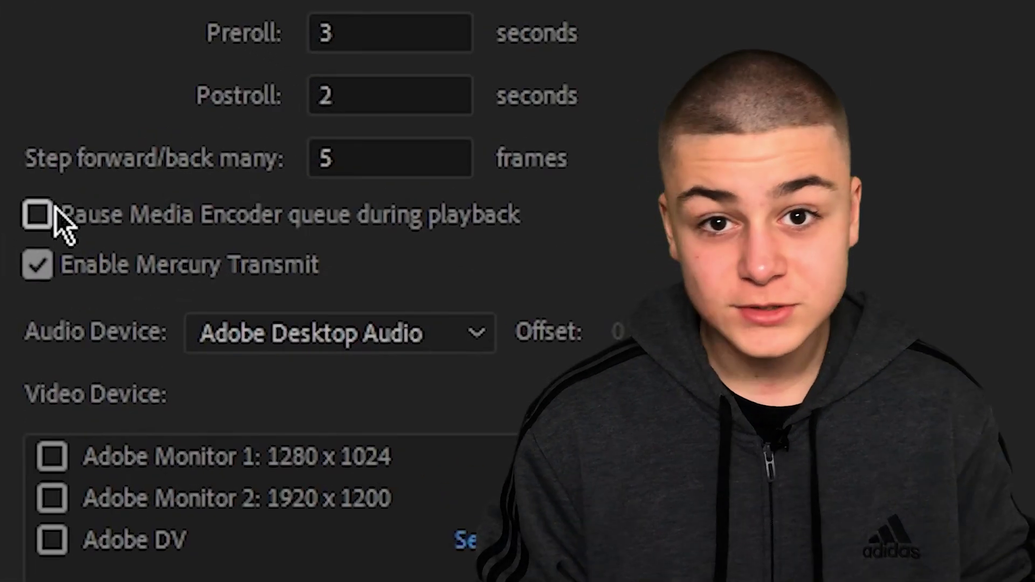
click(229, 151)
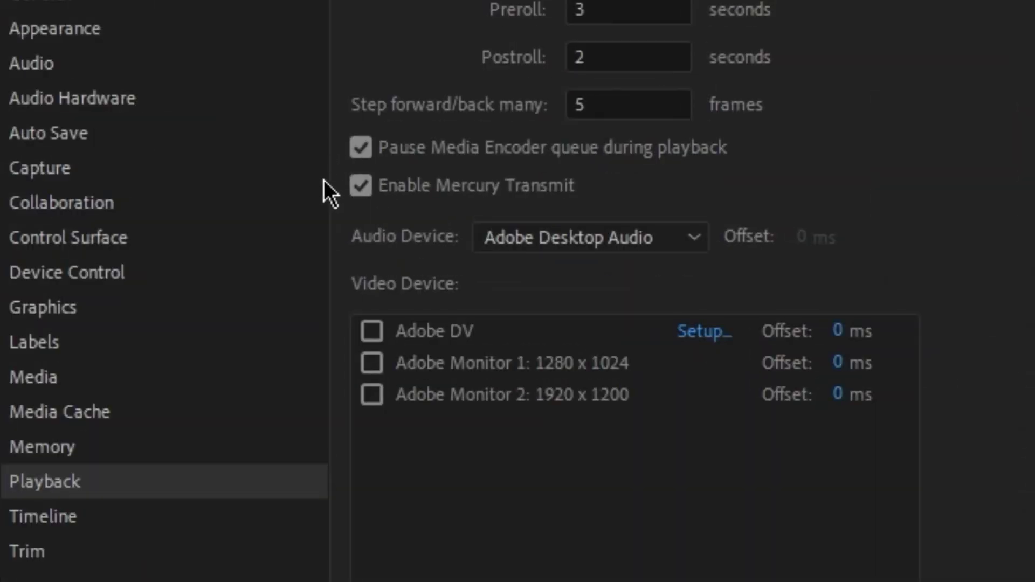
click(365, 188)
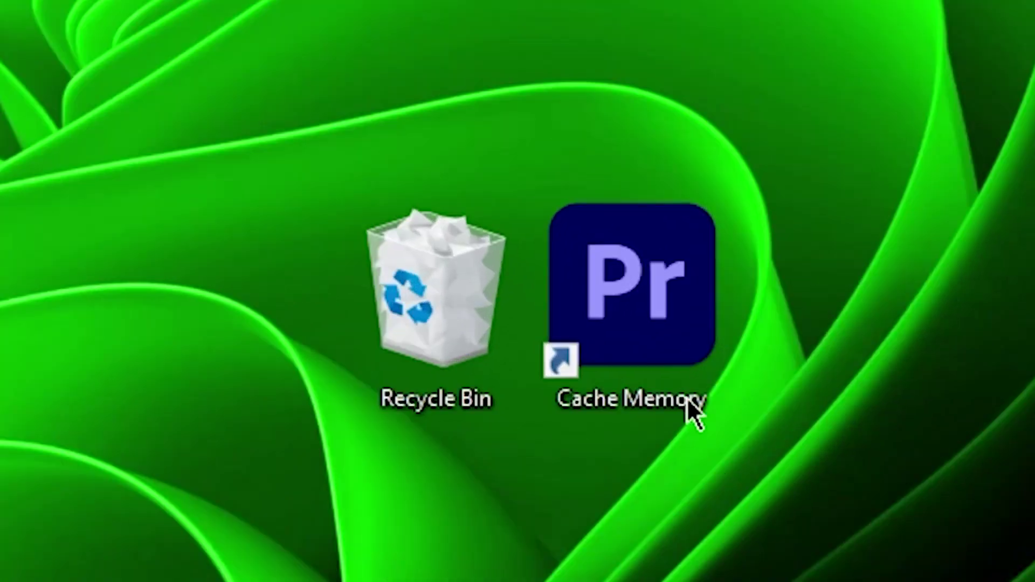
On the Windows desktop, move the Cache Memory shortcut into the Recycle Bin
drag(688, 397, 467, 313)
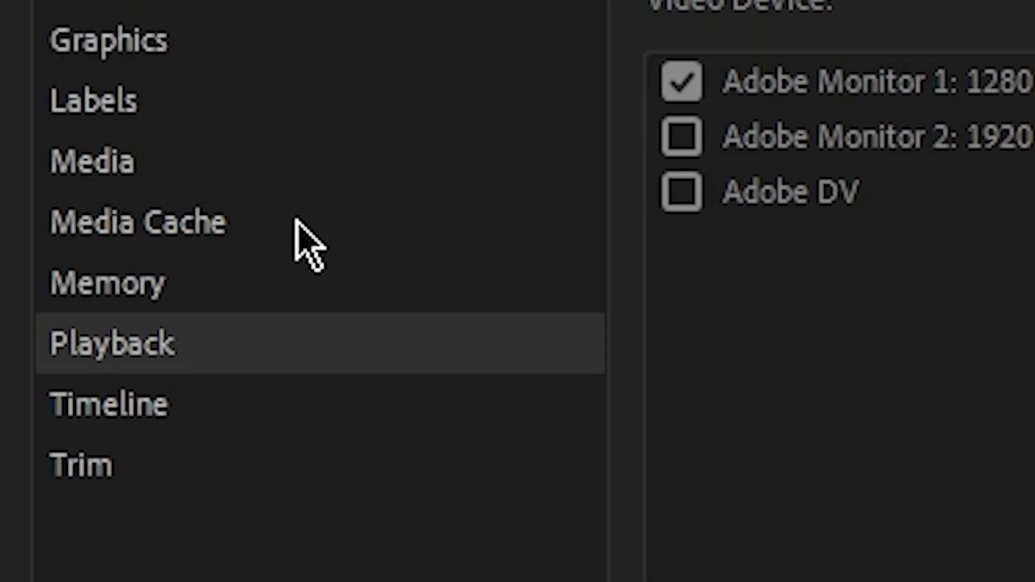
In Premiere Pro's preferences, open the Media Cache settings
click(296, 221)
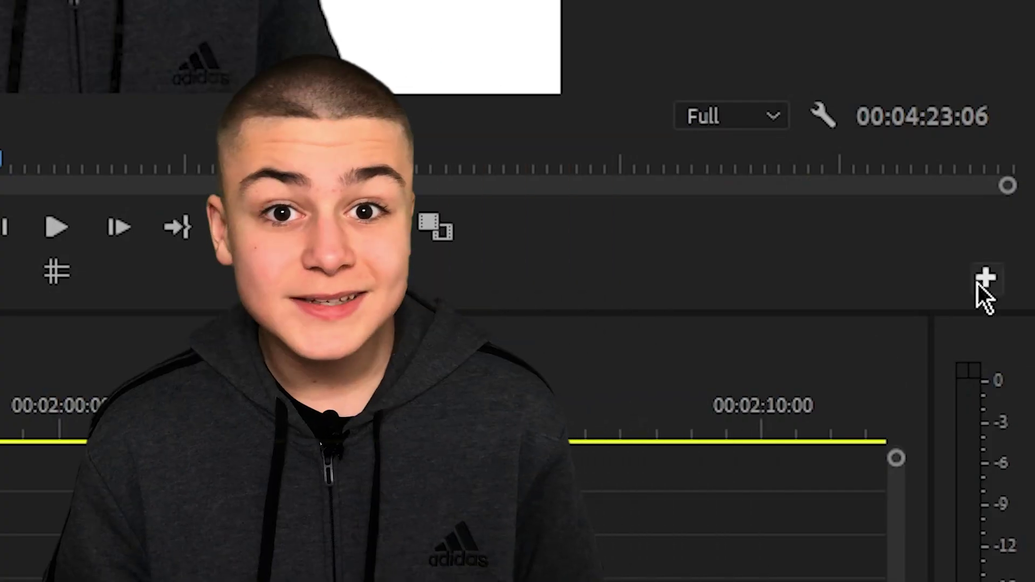
Customize the Program Monitor's transport controls by adding the fx mute button from the Button Editor
click(978, 283)
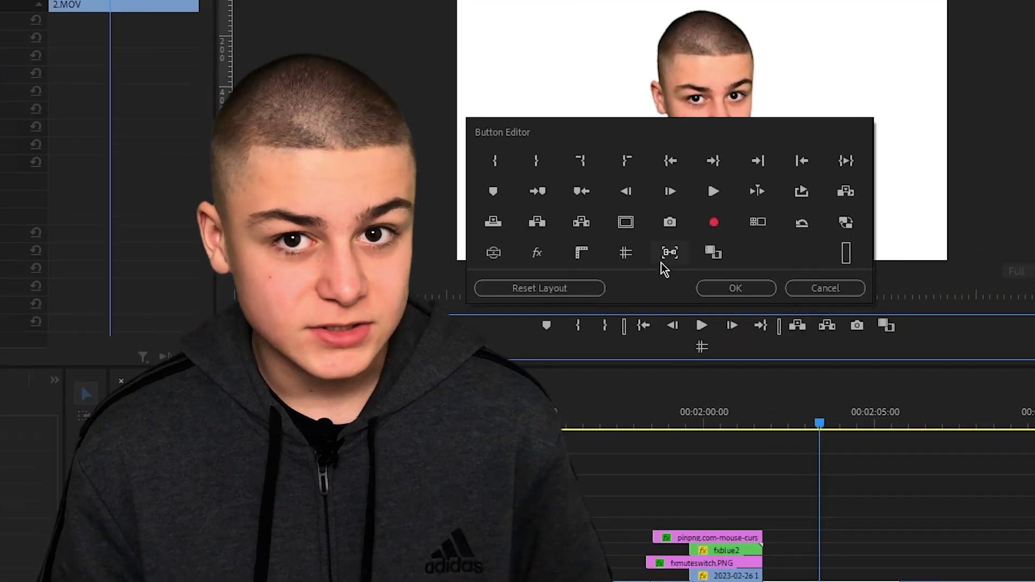
drag(558, 257, 729, 340)
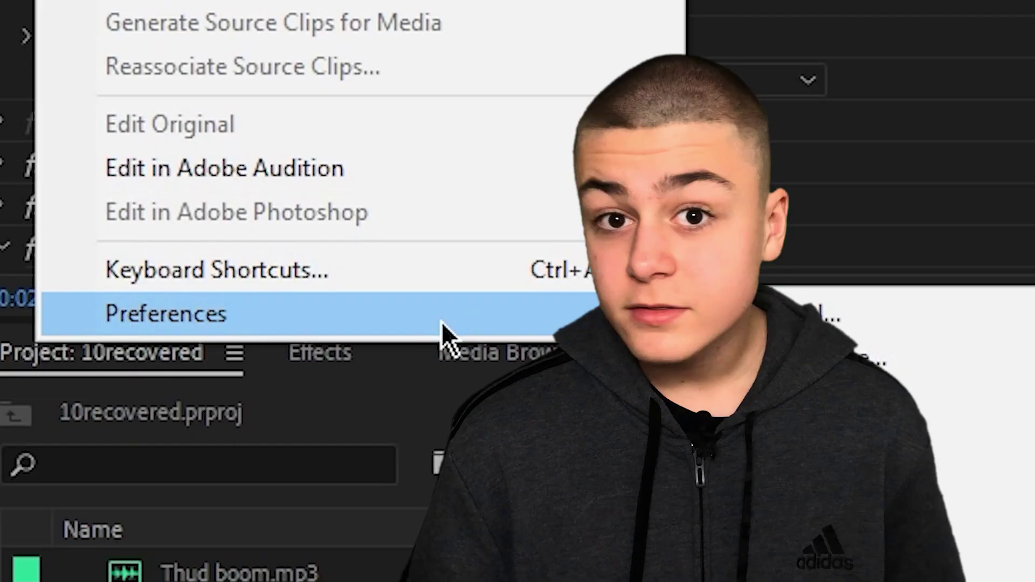
Open the Premiere Pro preferences and change a setting in one of the categories
mouse_move(442, 322)
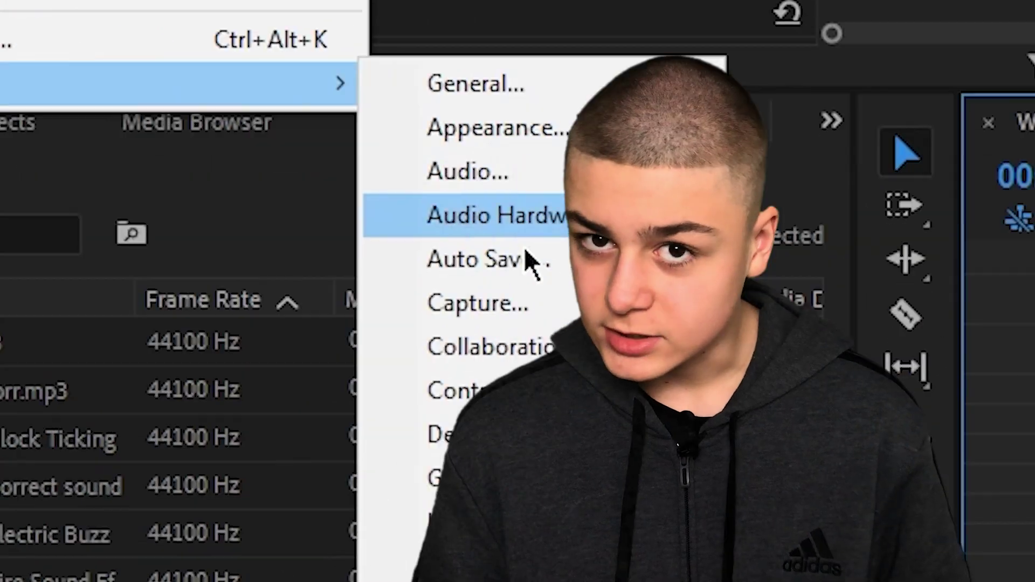
click(150, 341)
click(50, 226)
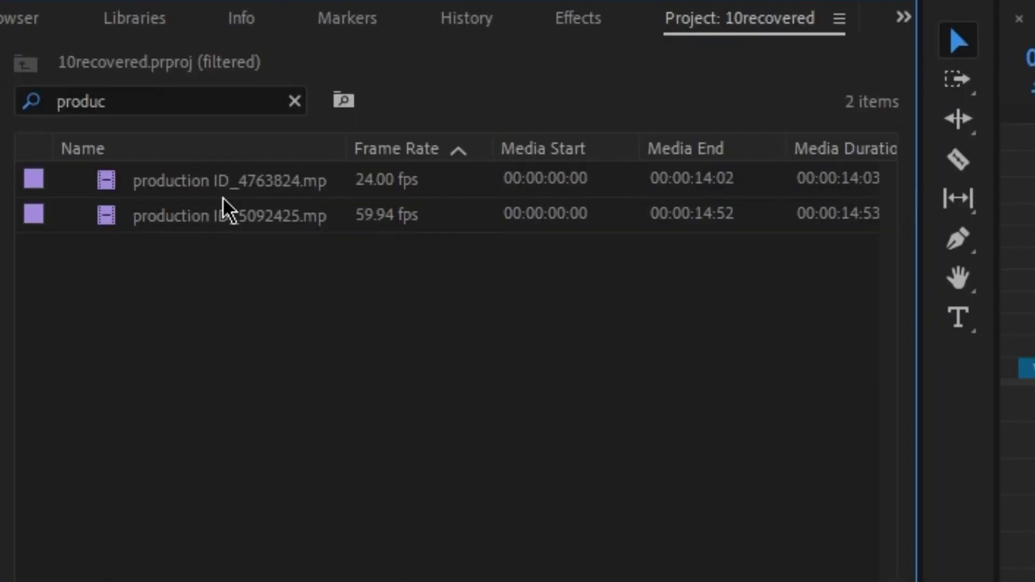
Create an H.264 Low Resolution Proxy for the clip production ID_4763824, stored next to the original media in the Proxy folder
click(213, 190)
right_click(212, 190)
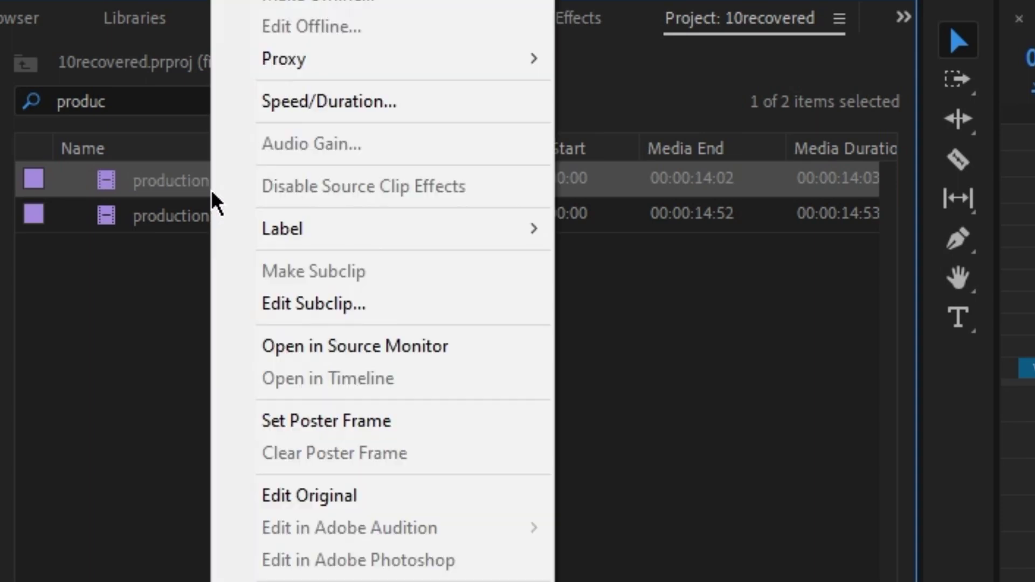
mouse_move(339, 69)
click(589, 58)
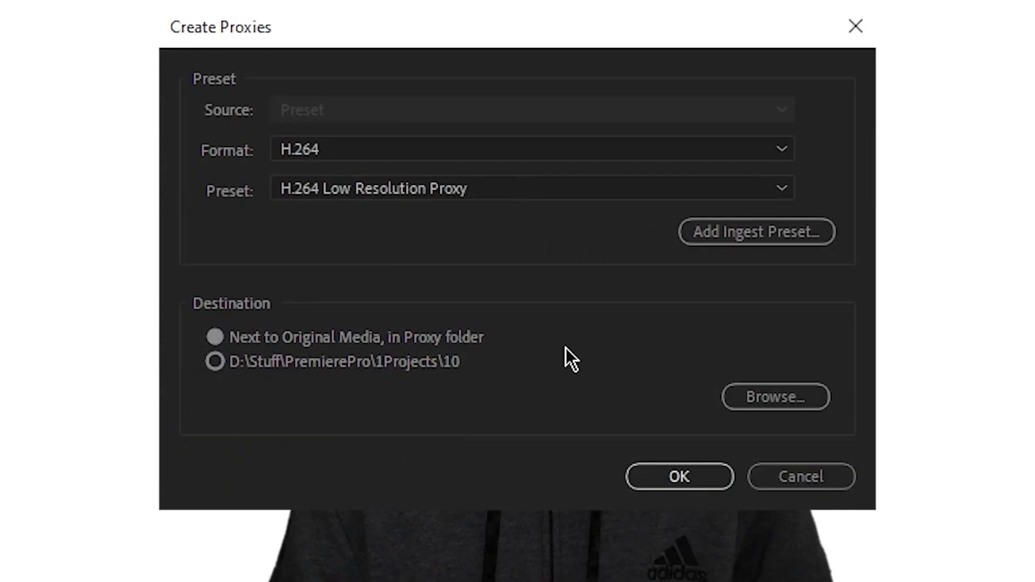
click(638, 479)
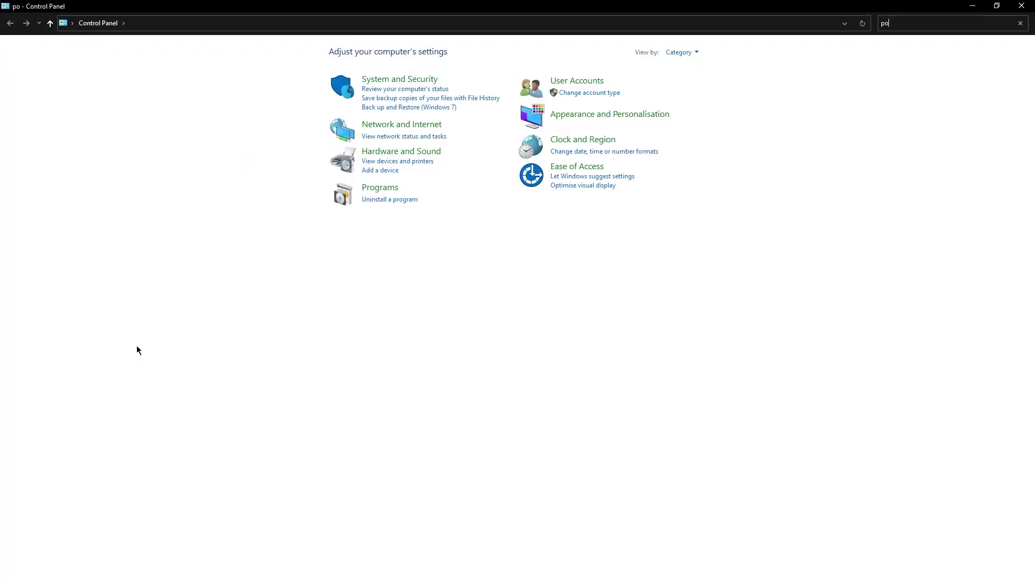
In the Windows Control Panel, search for "power" and open Power Options
text(wer)
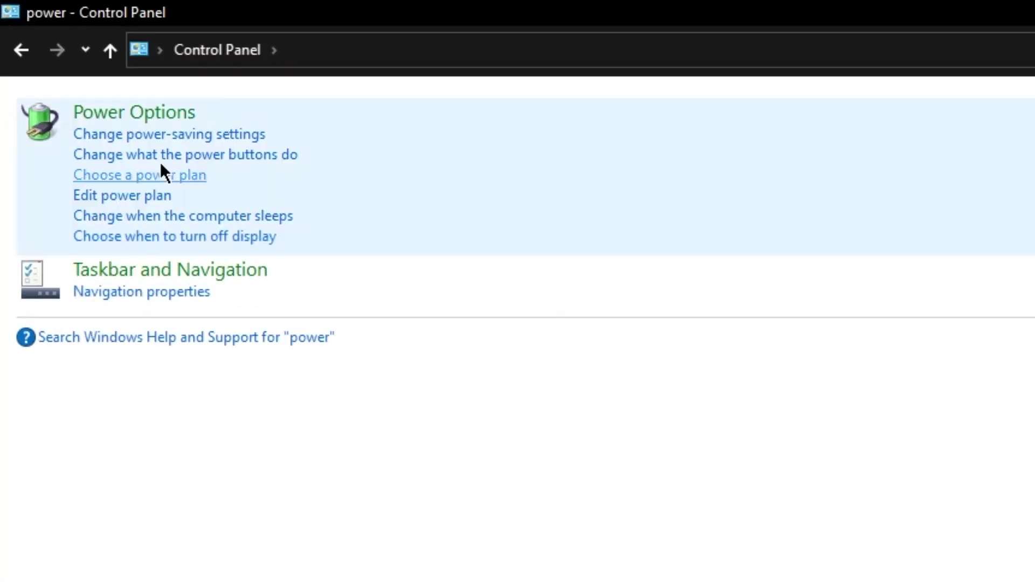
click(141, 114)
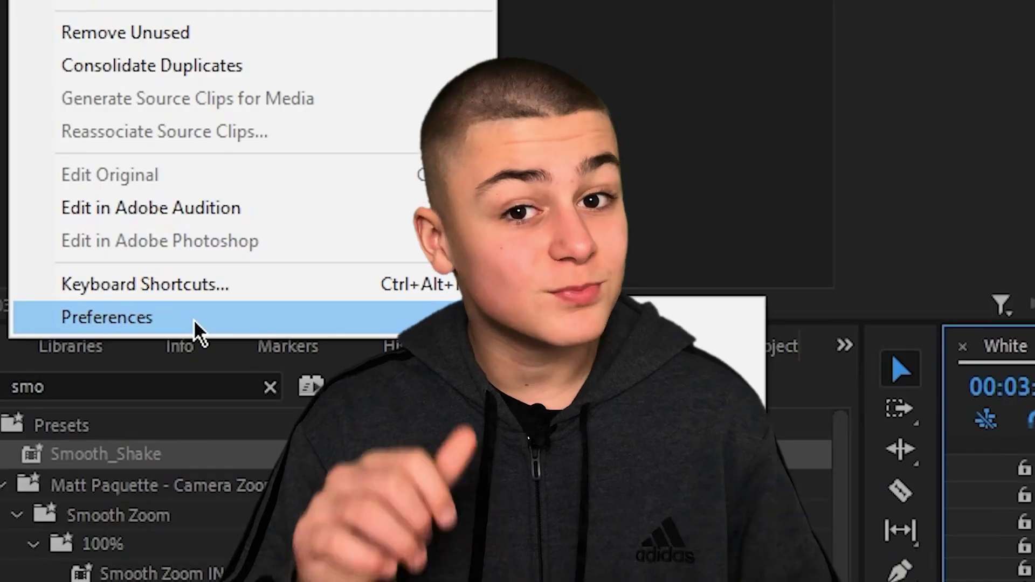
In Premiere Pro's Memory preferences, reserve 3 GB of RAM for other applications and optimize rendering for Performance
mouse_move(194, 319)
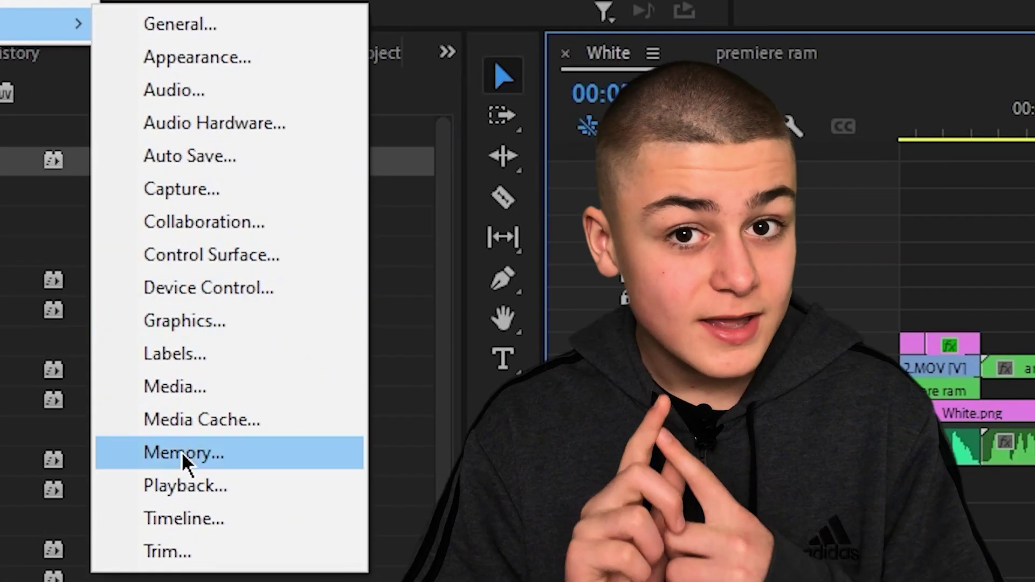
click(182, 454)
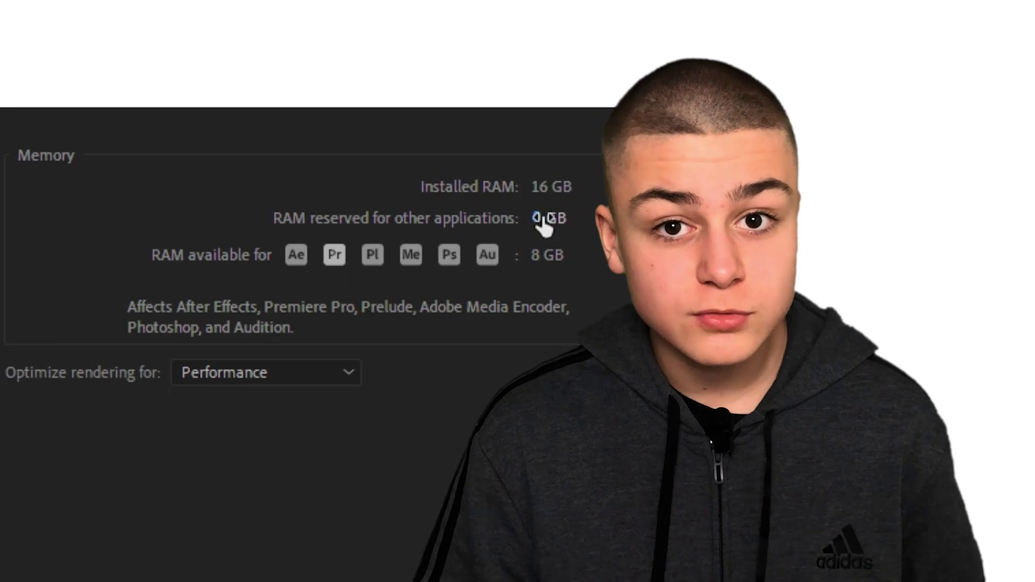
drag(543, 226, 516, 218)
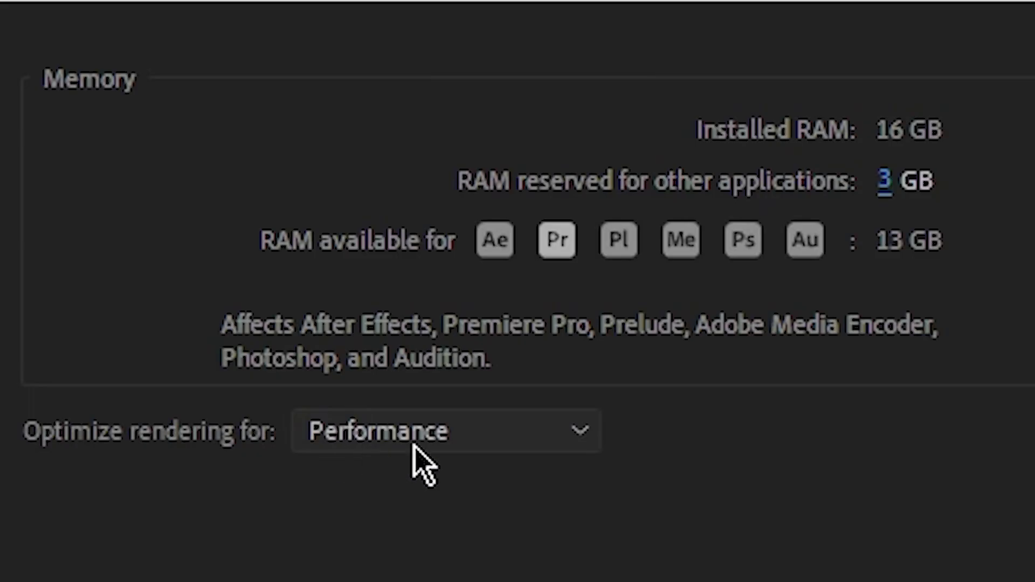
click(415, 447)
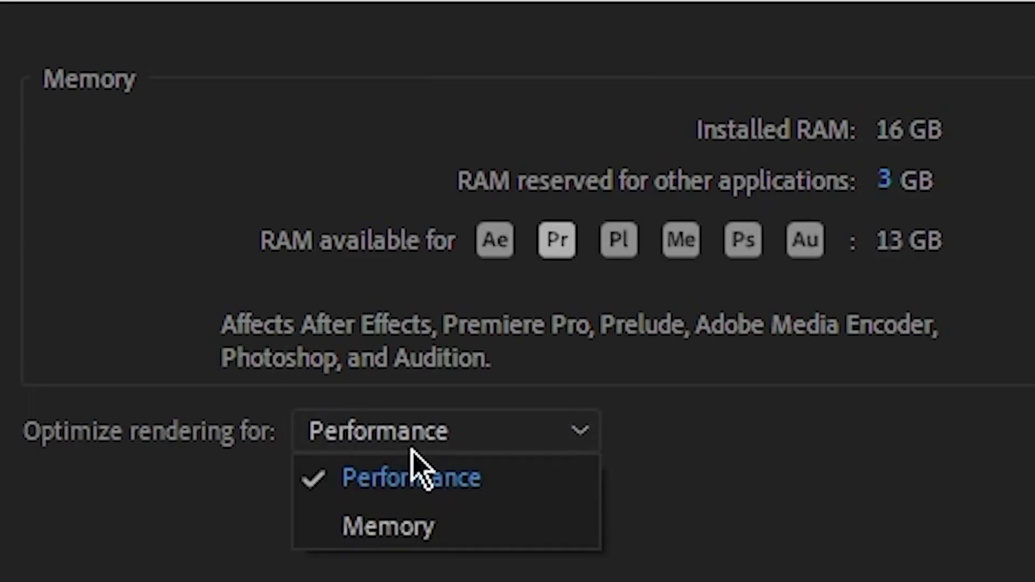
click(409, 488)
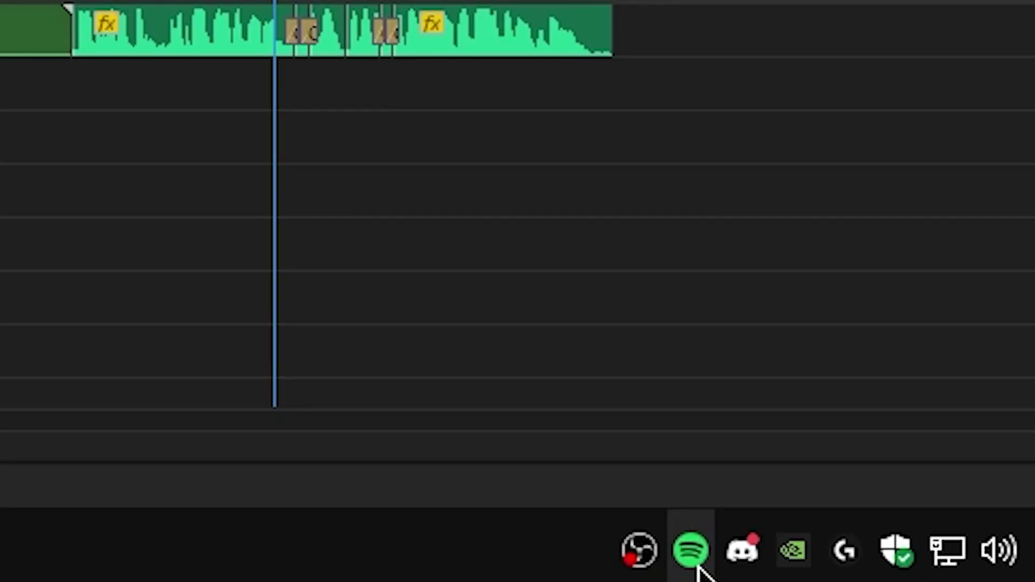
Exit the Spotify and Discord apps running in the Windows system tray
right_click(693, 555)
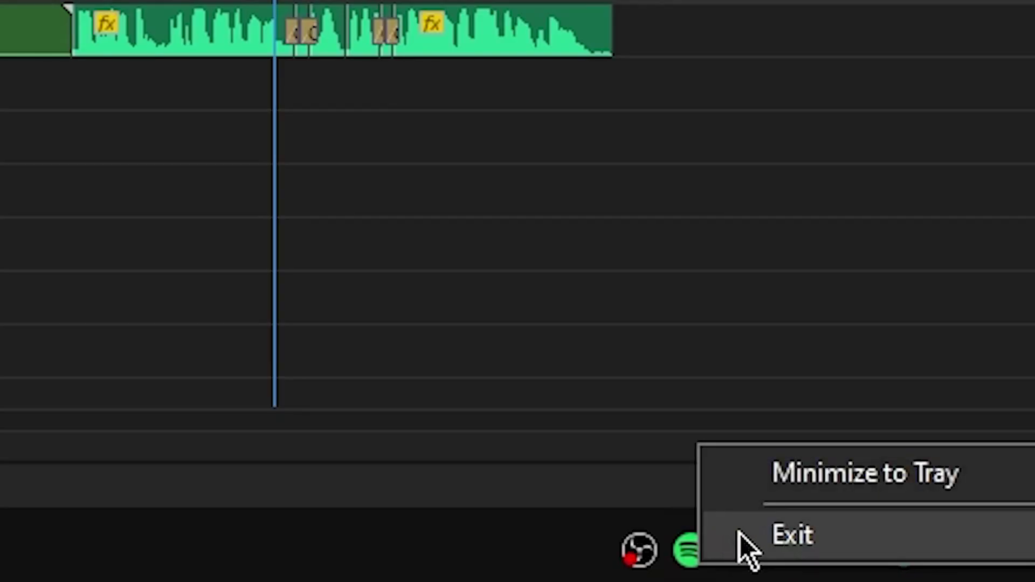
click(741, 533)
right_click(743, 552)
click(813, 536)
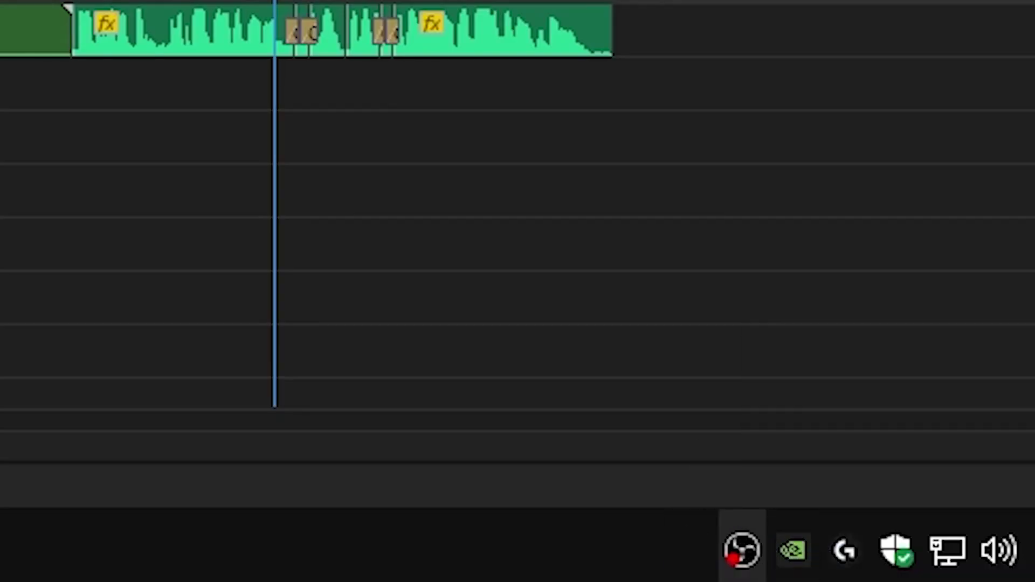